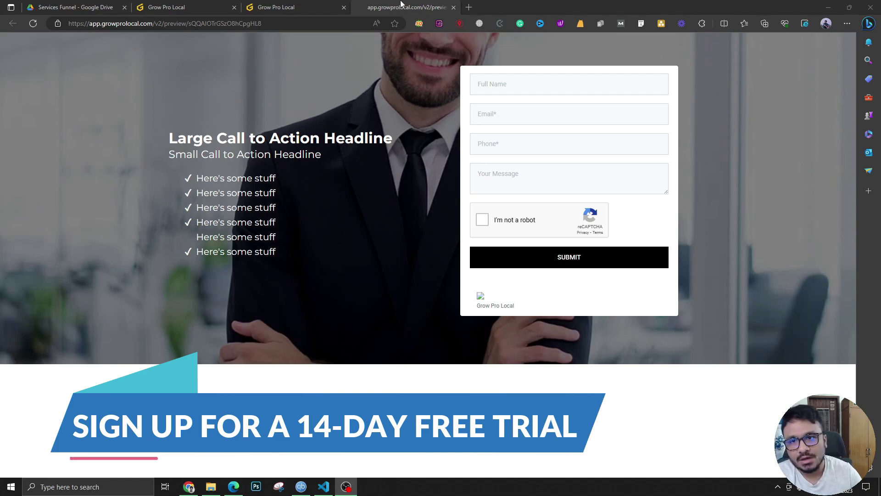
Add a Countdown element to the landing page and move it to the top of the section.
{"action": "left_click", "coordinate": [294, 7]}
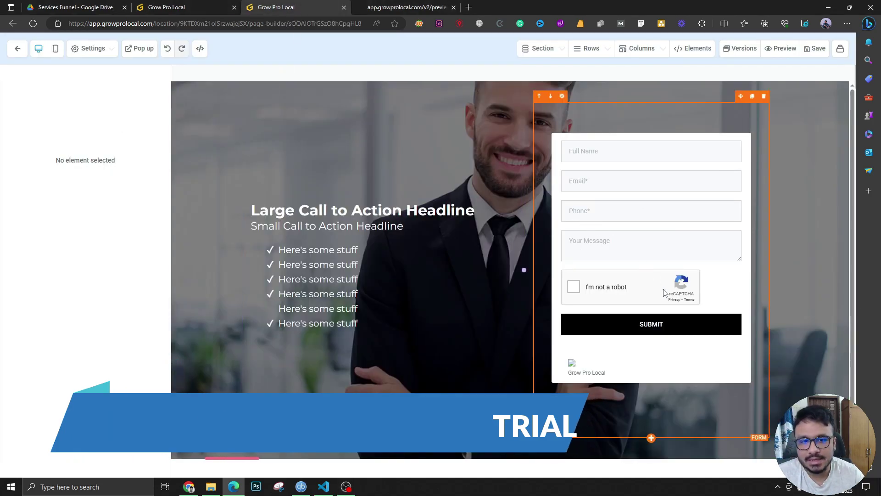
{"action": "left_click", "coordinate": [650, 434]}
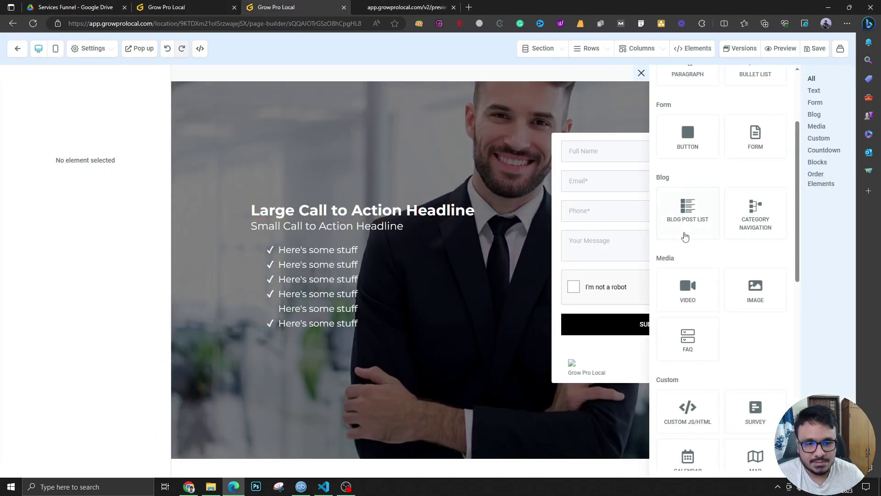
{"action": "scroll", "coordinate": [706, 298], "scroll_direction": "down", "scroll_amount": 5}
{"action": "left_click_drag", "start_coordinate": [690, 340], "coordinate": [613, 390]}
{"action": "left_click_drag", "start_coordinate": [741, 407], "coordinate": [734, 91]}
Make the countdown digit Color and Label Color white.
{"action": "left_click", "coordinate": [143, 186]}
{"action": "left_click", "coordinate": [143, 216]}
{"action": "left_click", "coordinate": [143, 212]}
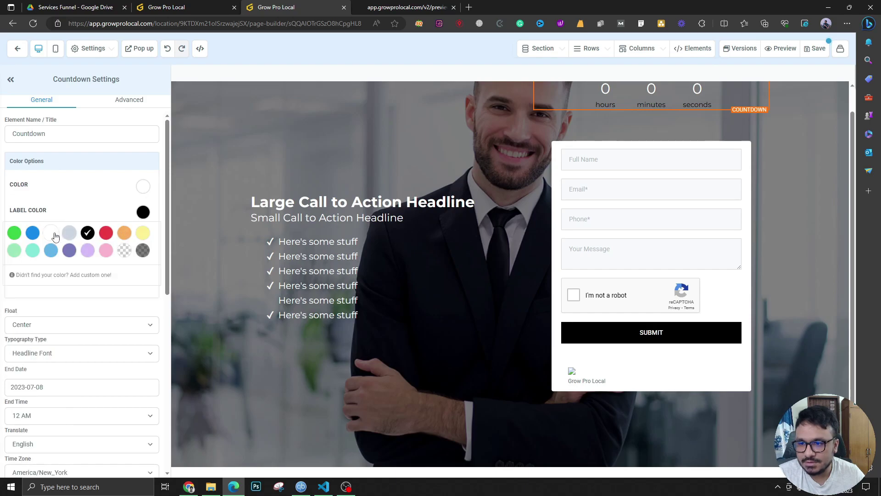
{"action": "left_click", "coordinate": [144, 214]}
Set the countdown End Date to July 15, 2023.
{"action": "scroll", "coordinate": [67, 252], "scroll_direction": "down", "scroll_amount": 5}
{"action": "scroll", "coordinate": [87, 294], "scroll_direction": "down", "scroll_amount": 2}
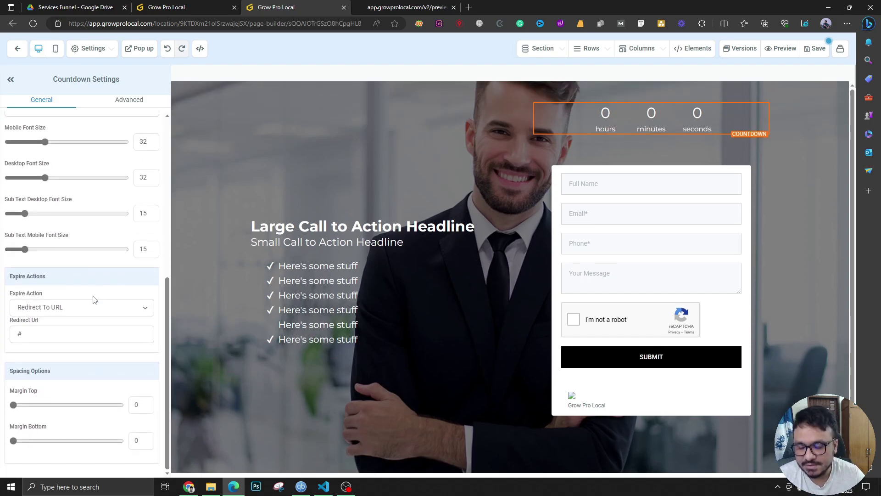
{"action": "scroll", "coordinate": [98, 284], "scroll_direction": "up", "scroll_amount": 6}
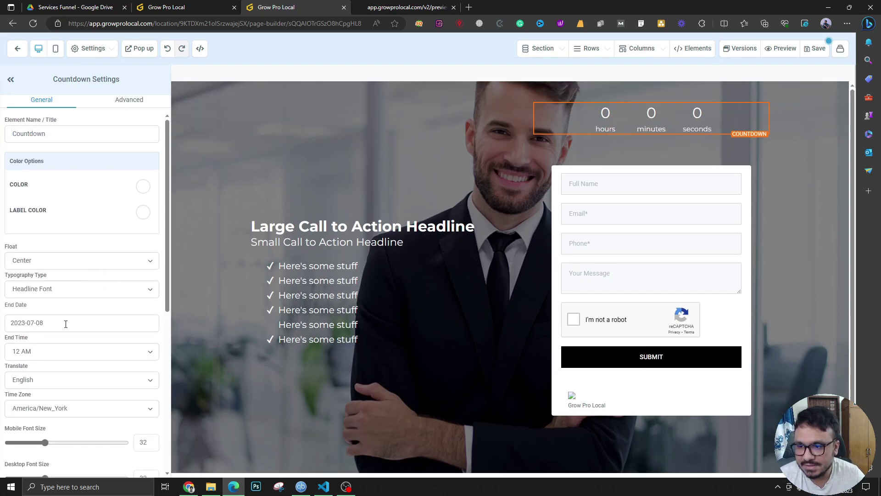
{"action": "left_click", "coordinate": [66, 322]}
{"action": "left_click", "coordinate": [92, 396]}
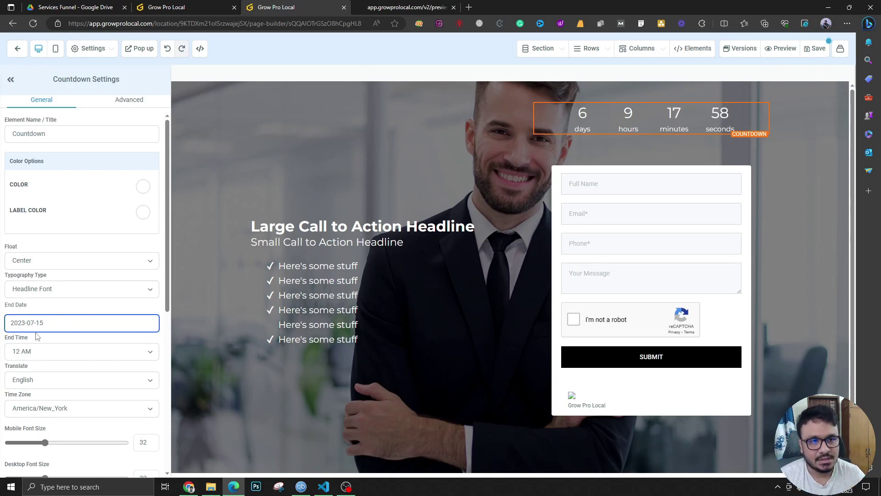
Save the page with the white countdown counting toward 2023-07-15.
{"action": "left_click", "coordinate": [806, 50]}
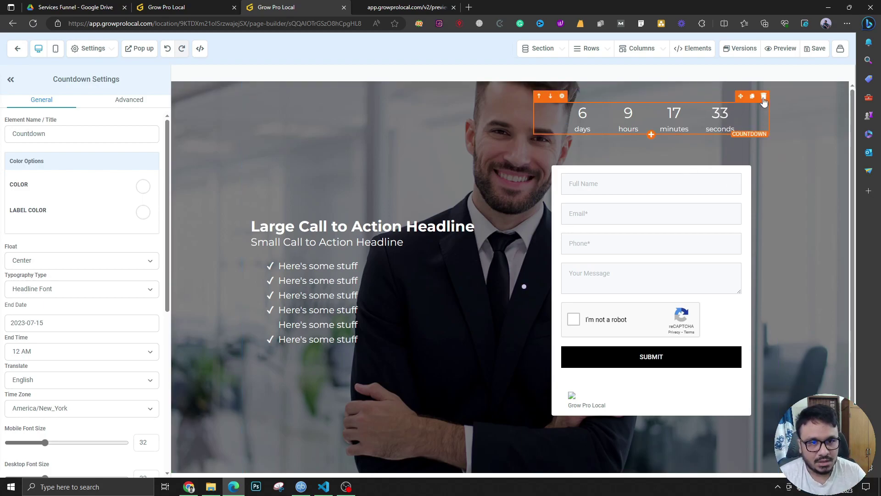
Delete the built-in countdown and add a CUSTOM JS/HTML element below the form.
{"action": "left_click", "coordinate": [763, 97]}
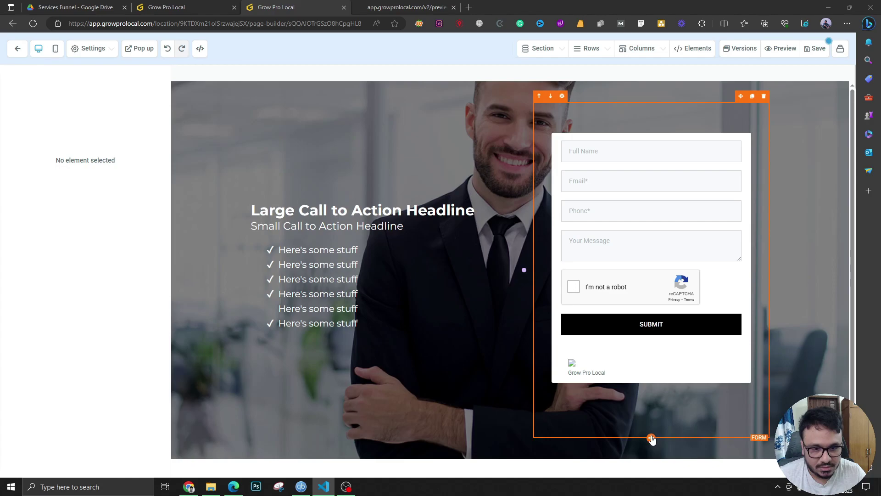
{"action": "left_click", "coordinate": [652, 439]}
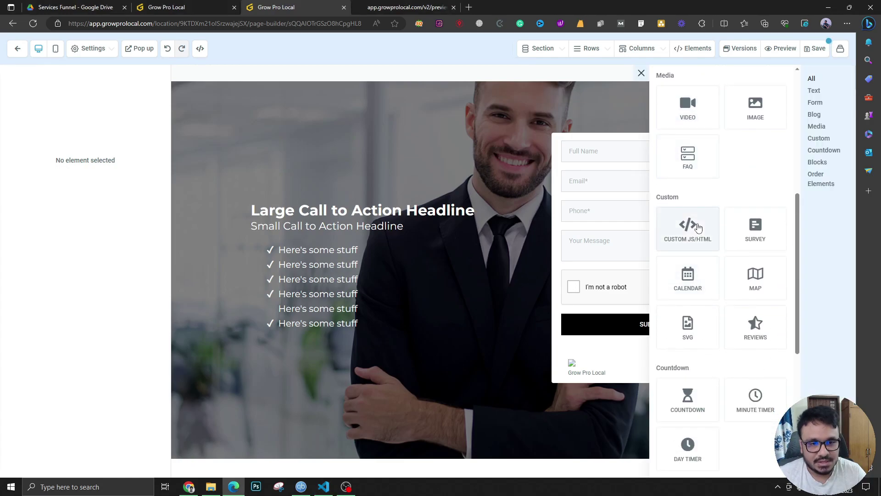
{"action": "left_click_drag", "start_coordinate": [693, 224], "coordinate": [627, 355]}
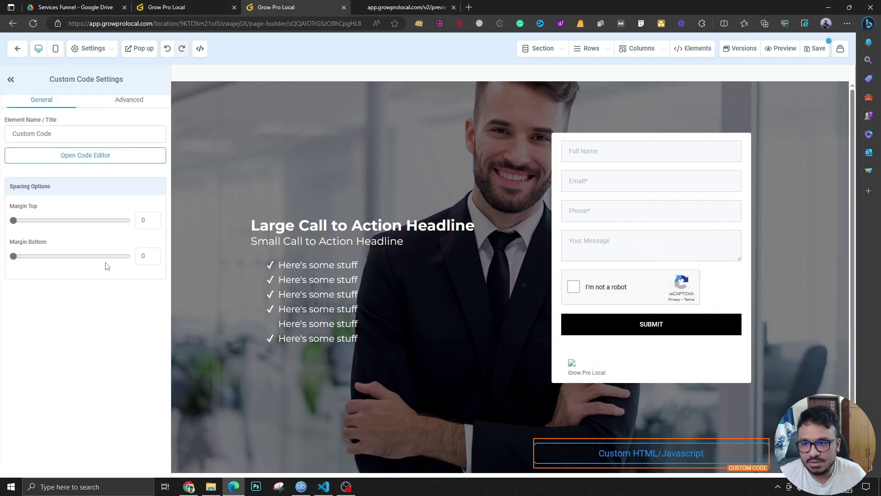
Paste the Offer Ends In countdown code into the custom element and save it.
{"action": "left_click", "coordinate": [102, 156]}
{"action": "left_click", "coordinate": [370, 211]}
{"action": "key", "text": "ctrl+v"}
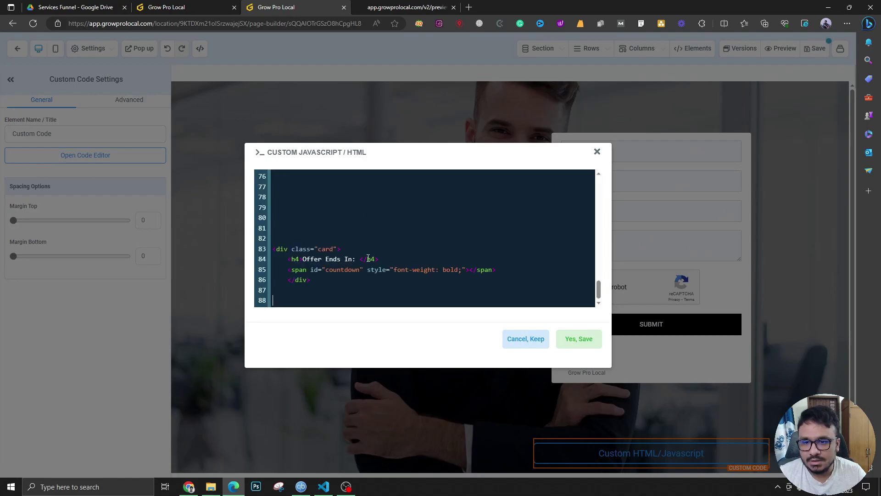
{"action": "key", "text": "BackSpace"}
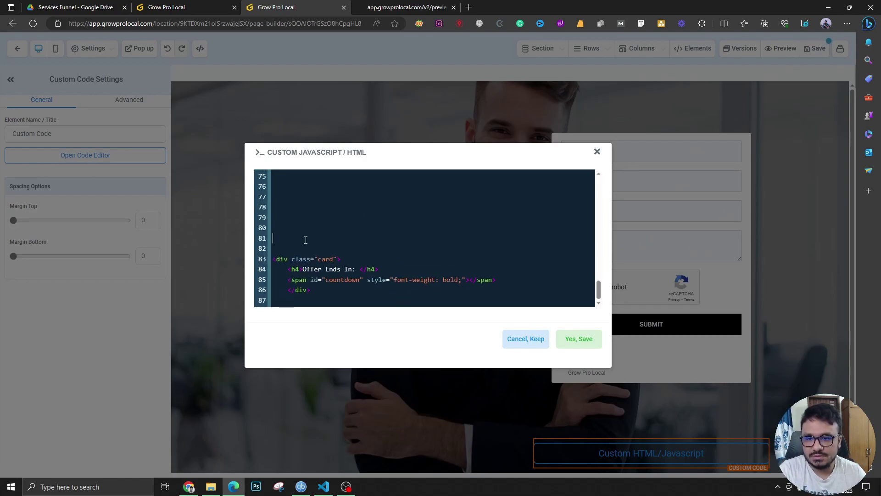
{"action": "scroll", "coordinate": [306, 240], "scroll_direction": "up", "scroll_amount": 10}
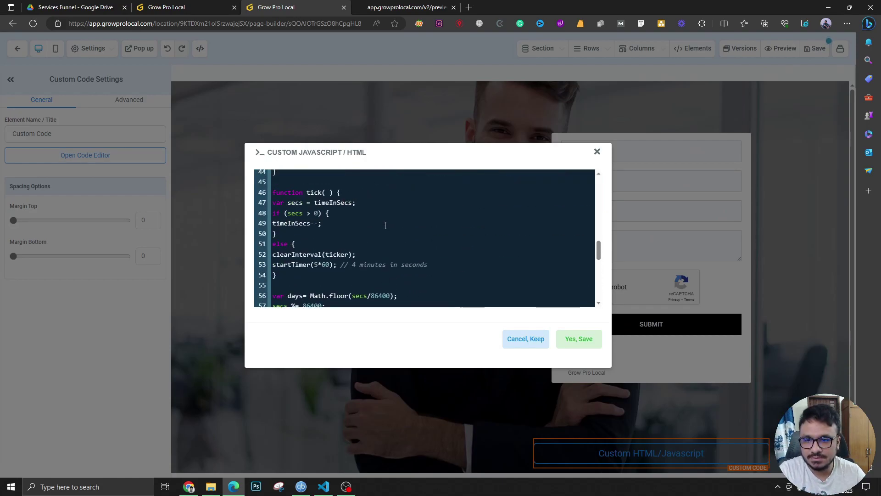
{"action": "scroll", "coordinate": [385, 225], "scroll_direction": "up", "scroll_amount": 14}
{"action": "left_click", "coordinate": [590, 342]}
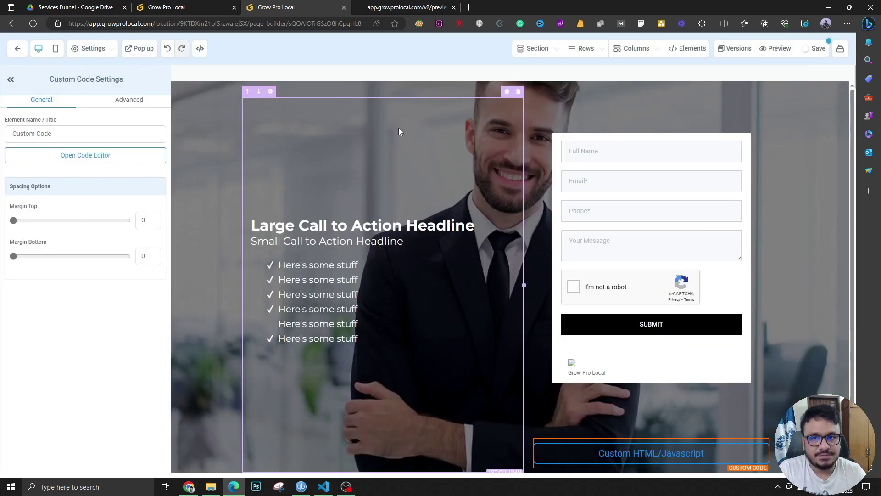
Reload the landing page preview to show the Offer Ends In card counting down from five minutes.
{"action": "left_click", "coordinate": [407, 5]}
{"action": "left_click", "coordinate": [33, 23]}
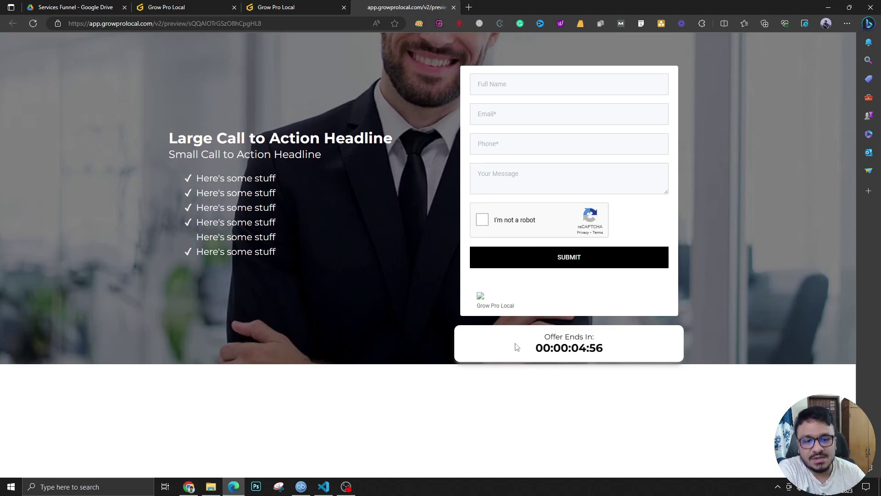
{"action": "left_click", "coordinate": [33, 24]}
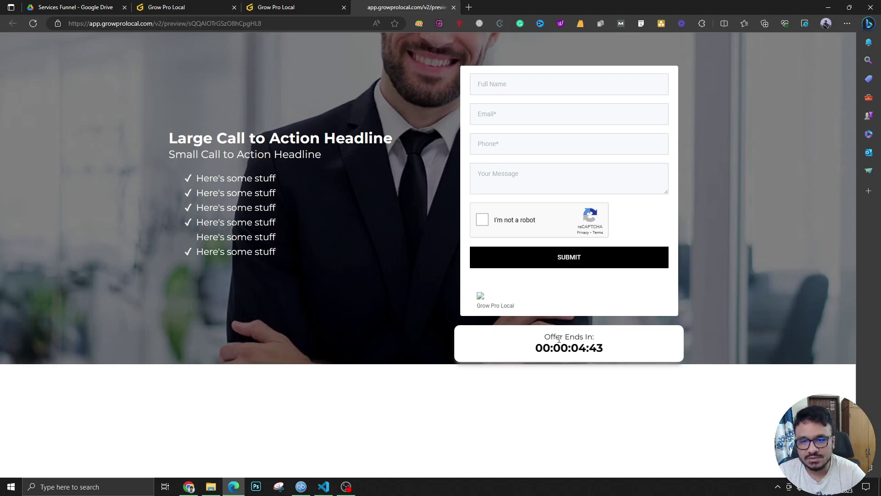
{"action": "key", "text": "alt+Tab"}
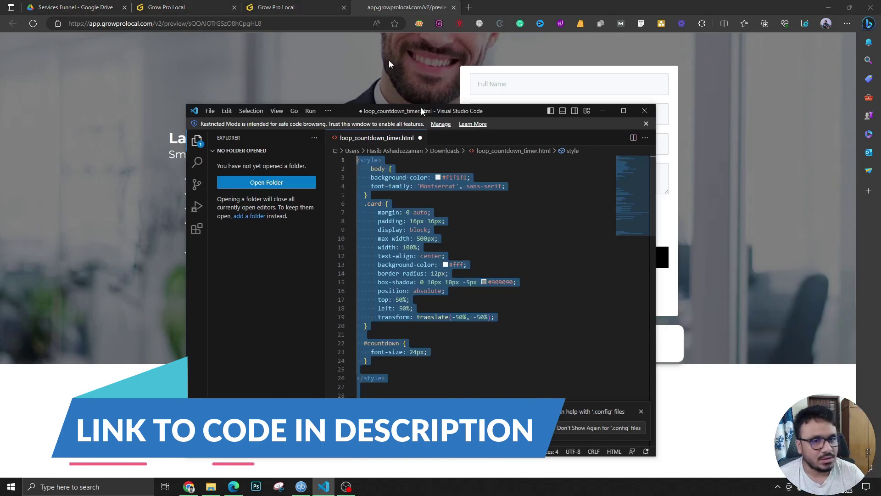
{"action": "left_click", "coordinate": [366, 200]}
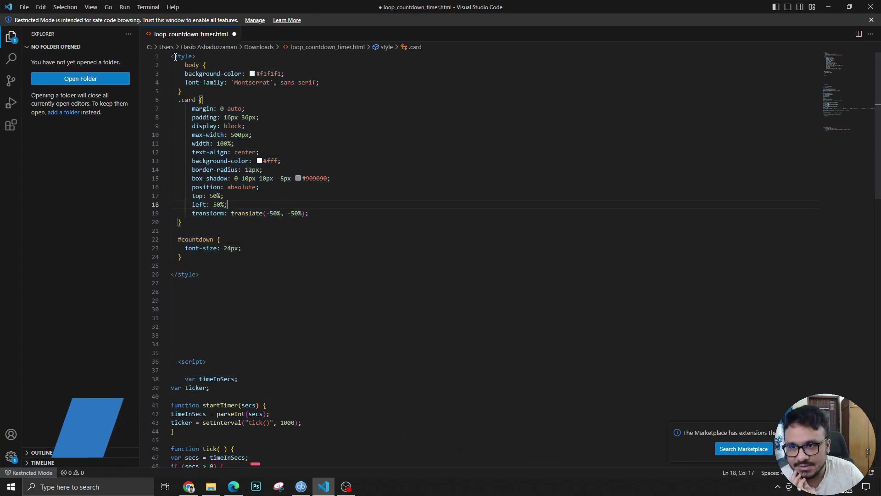
{"action": "left_click_drag", "start_coordinate": [174, 57], "coordinate": [241, 232]}
{"action": "scroll", "coordinate": [249, 228], "scroll_direction": "up", "scroll_amount": 2}
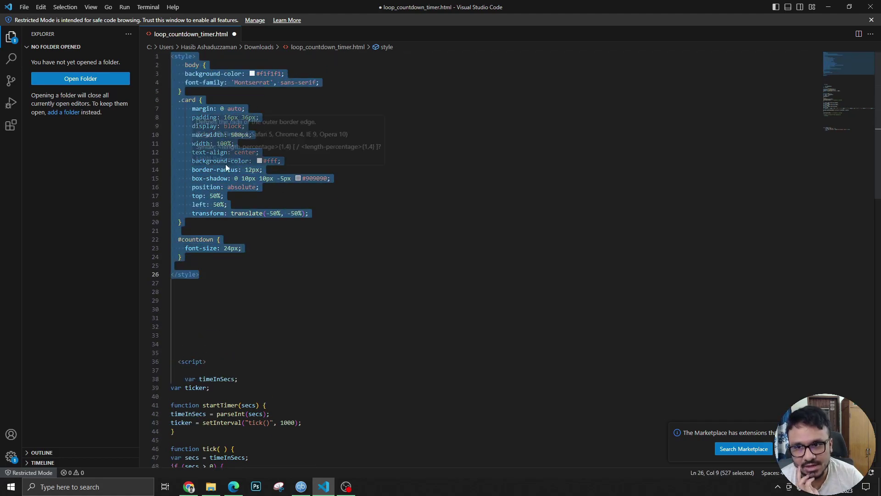
{"action": "scroll", "coordinate": [275, 272], "scroll_direction": "down", "scroll_amount": 6}
{"action": "scroll", "coordinate": [276, 272], "scroll_direction": "down", "scroll_amount": 12}
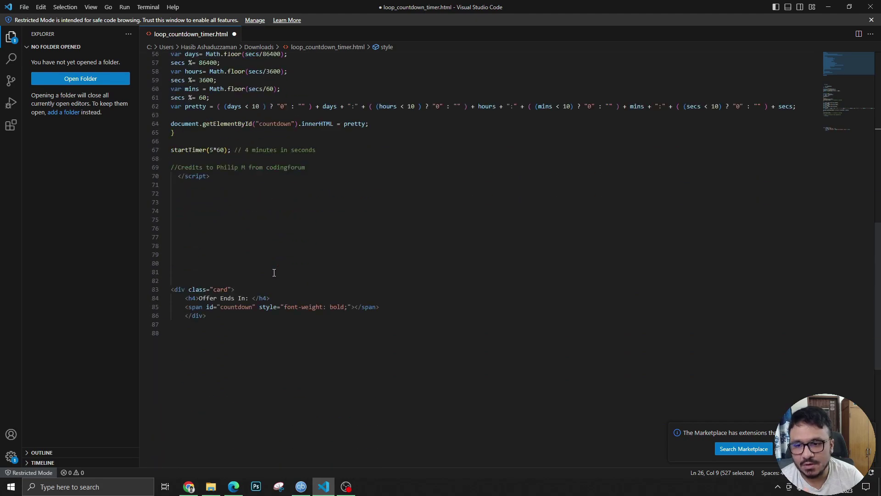
{"action": "scroll", "coordinate": [273, 272], "scroll_direction": "up", "scroll_amount": 6}
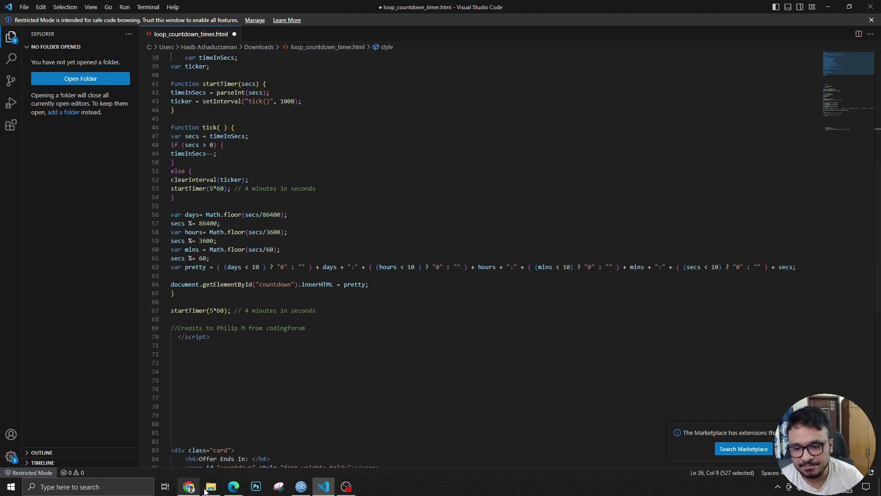
Review the custom element's timer code in the builder, close it unsaved, and return to VS Code.
{"action": "left_click", "coordinate": [233, 487]}
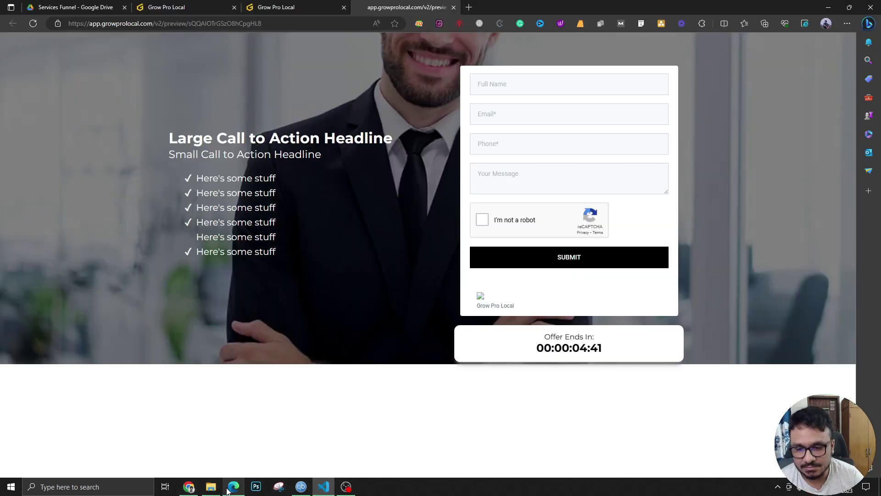
{"action": "left_click", "coordinate": [303, 7]}
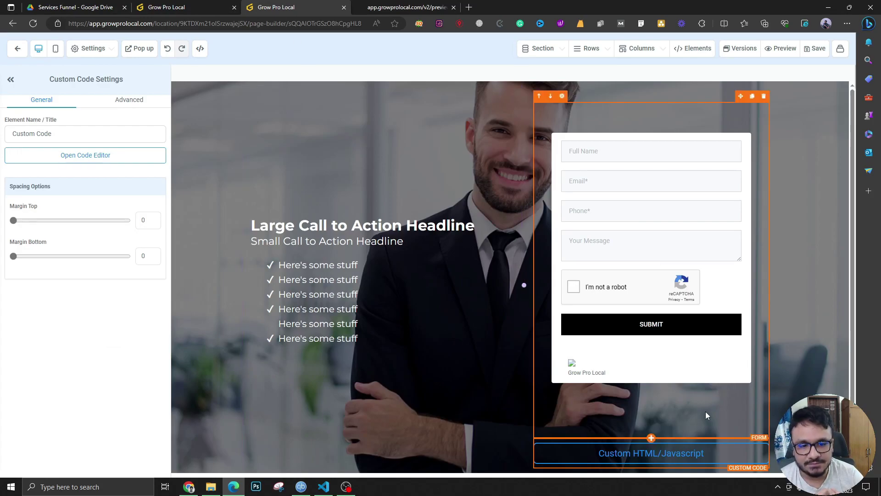
{"action": "left_click", "coordinate": [103, 155]}
{"action": "scroll", "coordinate": [474, 229], "scroll_direction": "down", "scroll_amount": 15}
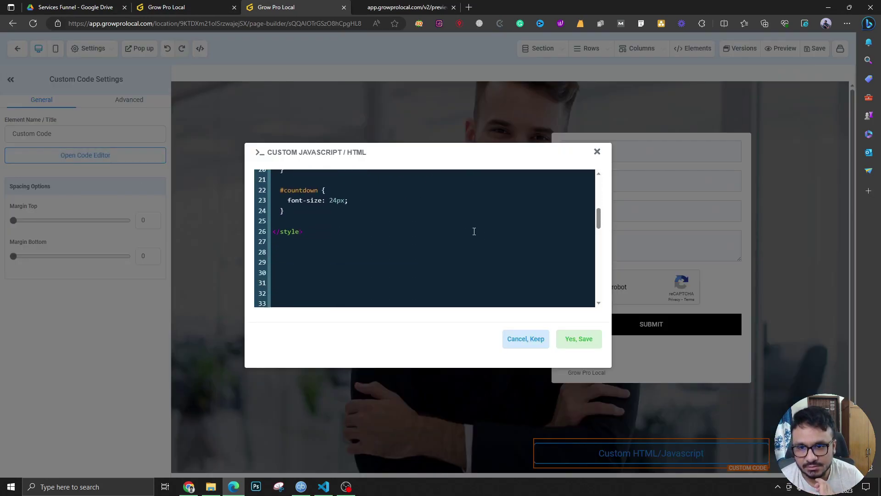
{"action": "left_click", "coordinate": [597, 152]}
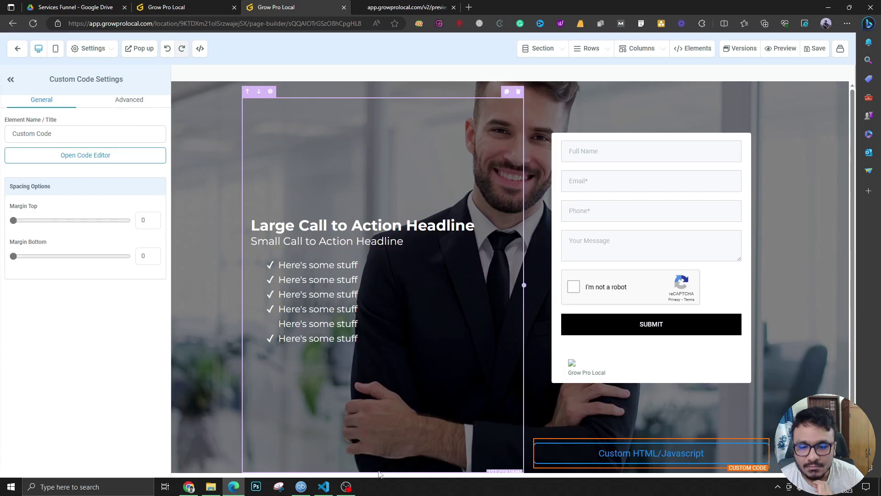
{"action": "left_click", "coordinate": [322, 487]}
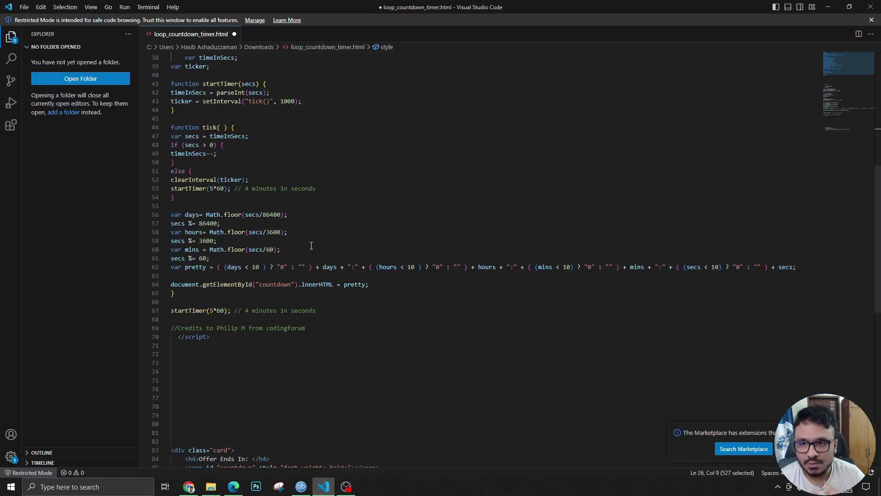
{"action": "scroll", "coordinate": [311, 246], "scroll_direction": "up", "scroll_amount": 12}
{"action": "left_click", "coordinate": [202, 213]}
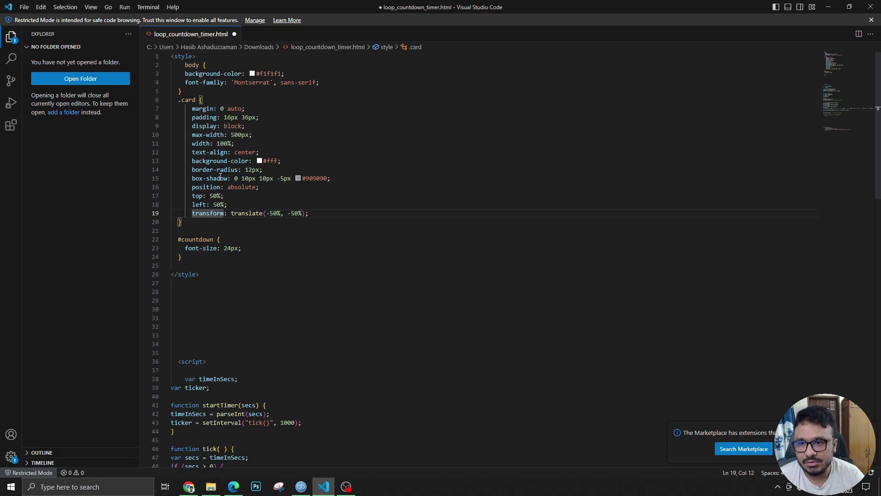
{"action": "left_click", "coordinate": [229, 248]}
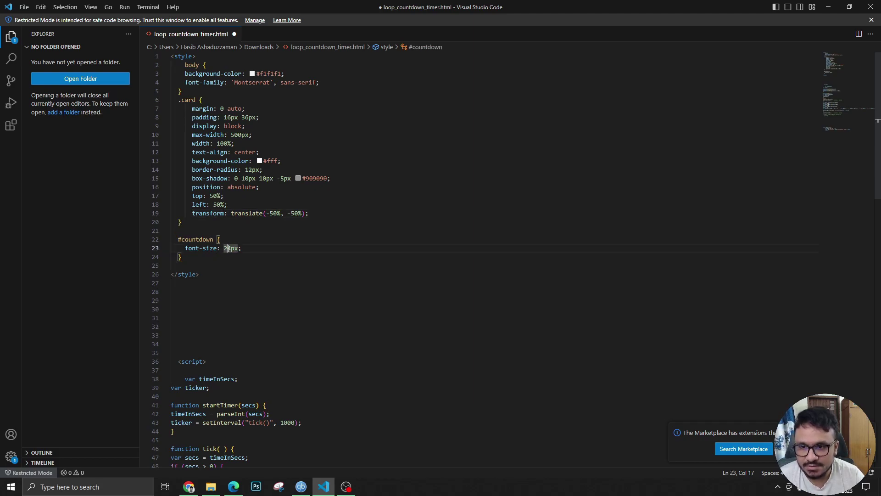
{"action": "scroll", "coordinate": [224, 247], "scroll_direction": "down", "scroll_amount": 5}
{"action": "scroll", "coordinate": [222, 246], "scroll_direction": "down", "scroll_amount": 2}
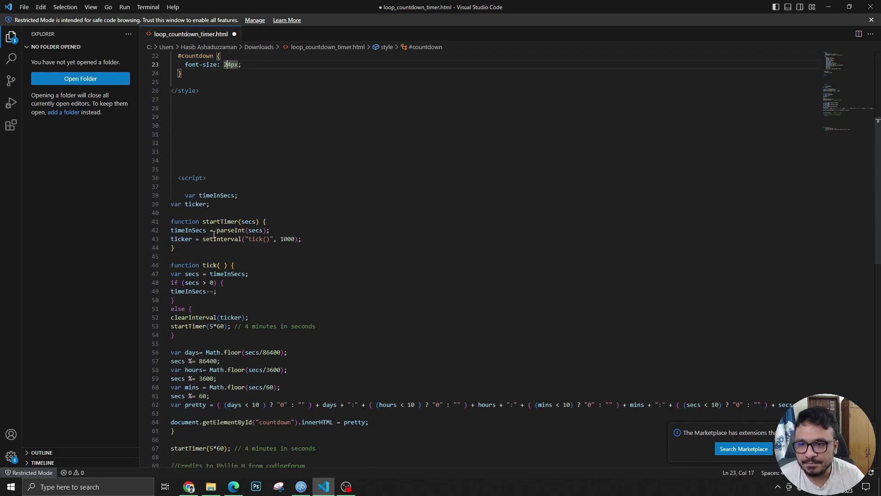
{"action": "left_click_drag", "start_coordinate": [183, 179], "coordinate": [285, 339]}
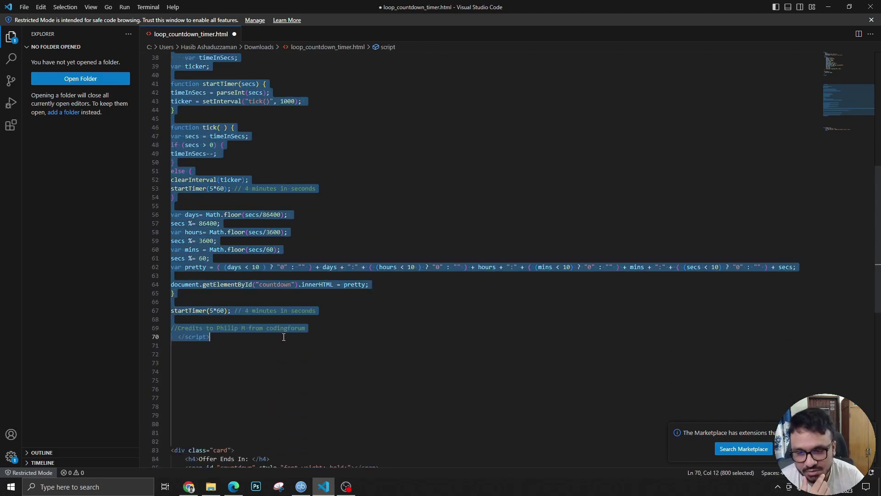
{"action": "left_click", "coordinate": [211, 311]}
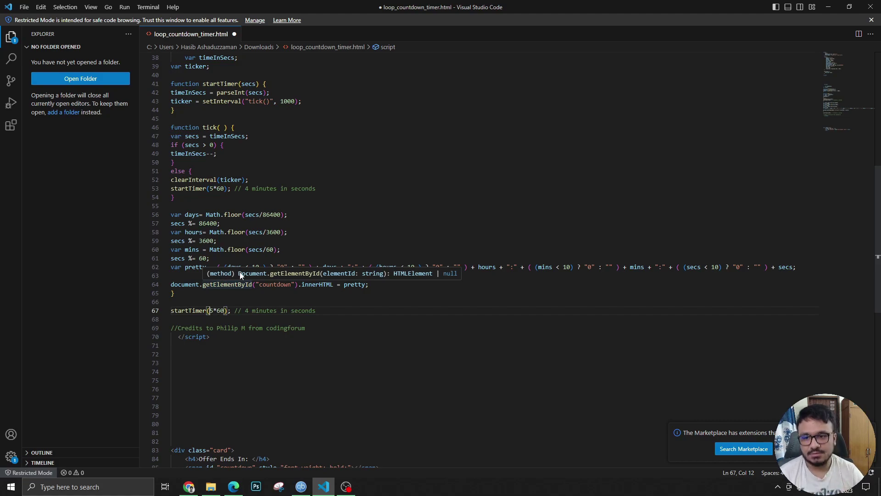
Change the timer call to startTimer(15*60) and its comment to '5 minutes in seconds'.
{"action": "double_click", "coordinate": [213, 313]}
{"action": "type", "text": "15"}
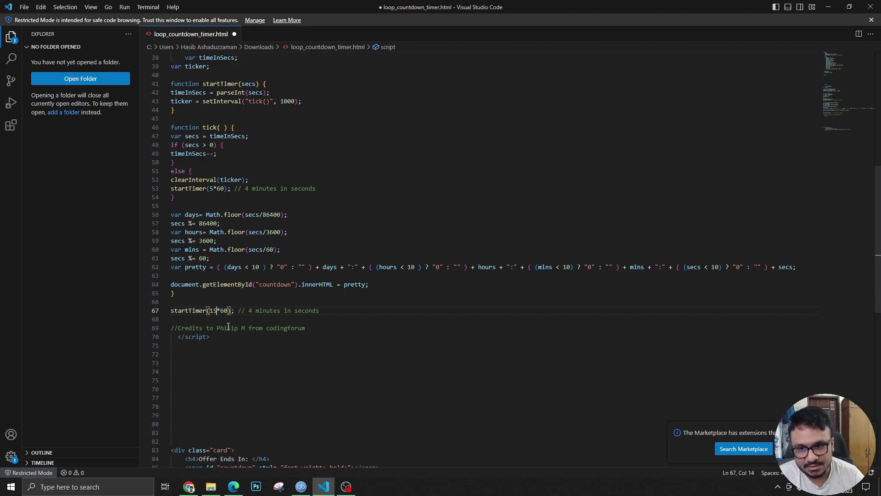
{"action": "double_click", "coordinate": [250, 311]}
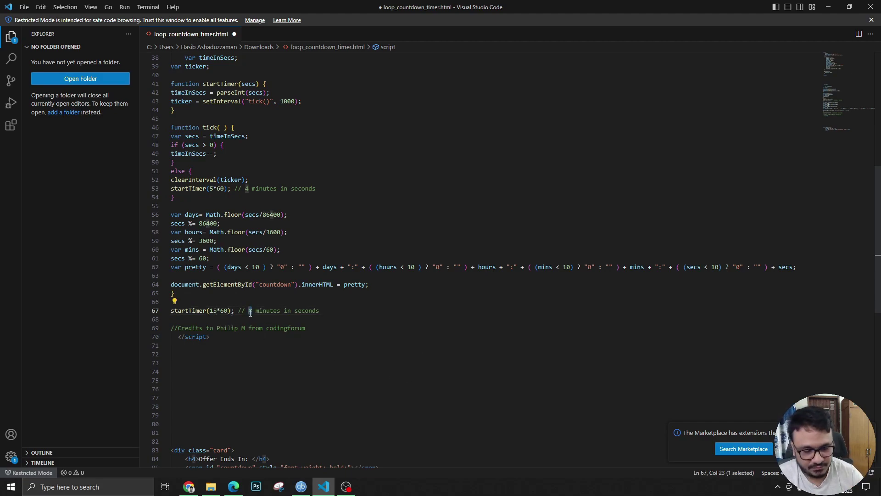
{"action": "type", "text": "5"}
Select the Offer Ends In card markup further down the file.
{"action": "scroll", "coordinate": [295, 304], "scroll_direction": "down", "scroll_amount": 2}
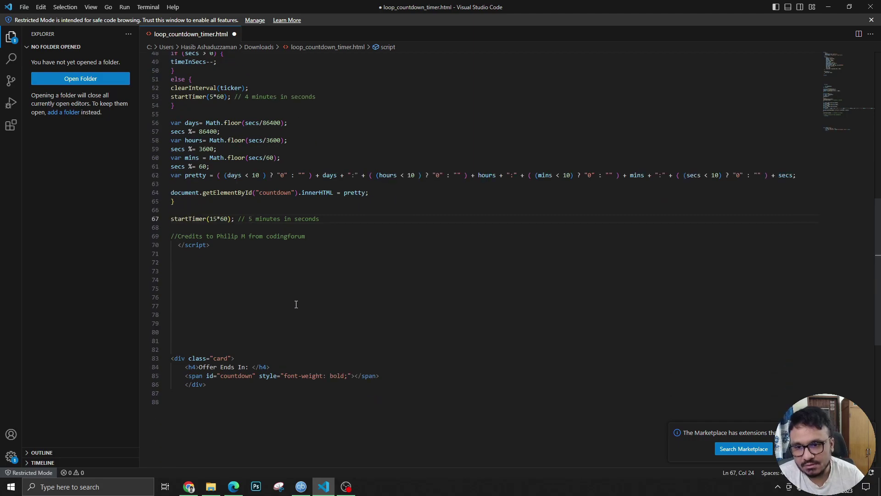
{"action": "scroll", "coordinate": [268, 301], "scroll_direction": "down", "scroll_amount": 2}
{"action": "left_click_drag", "start_coordinate": [187, 347], "coordinate": [156, 314]}
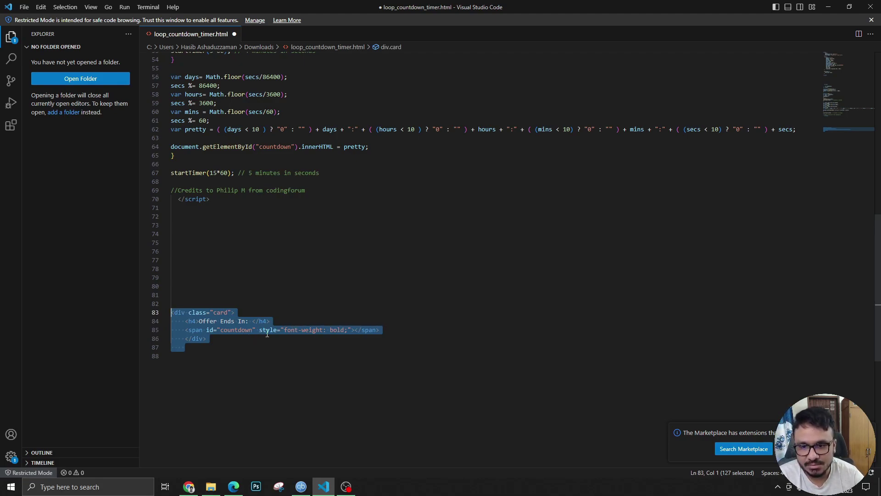
{"action": "scroll", "coordinate": [318, 317], "scroll_direction": "up", "scroll_amount": 18}
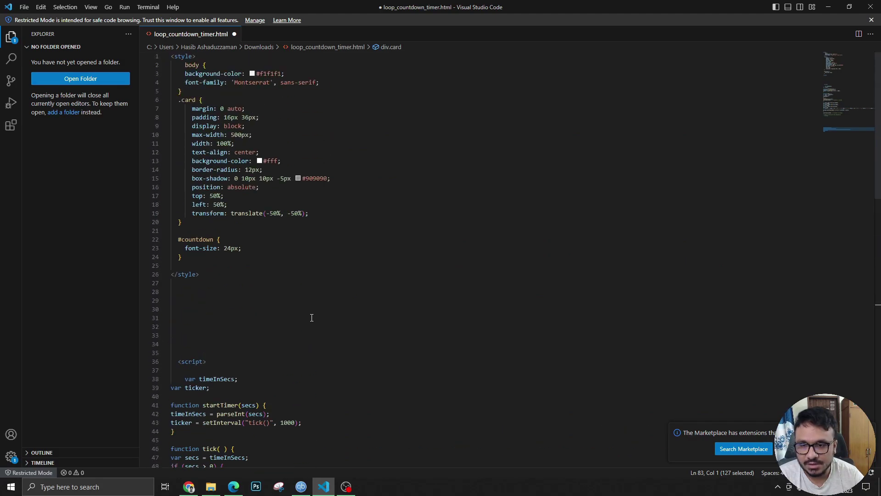
{"action": "scroll", "coordinate": [312, 317], "scroll_direction": "down", "scroll_amount": 18}
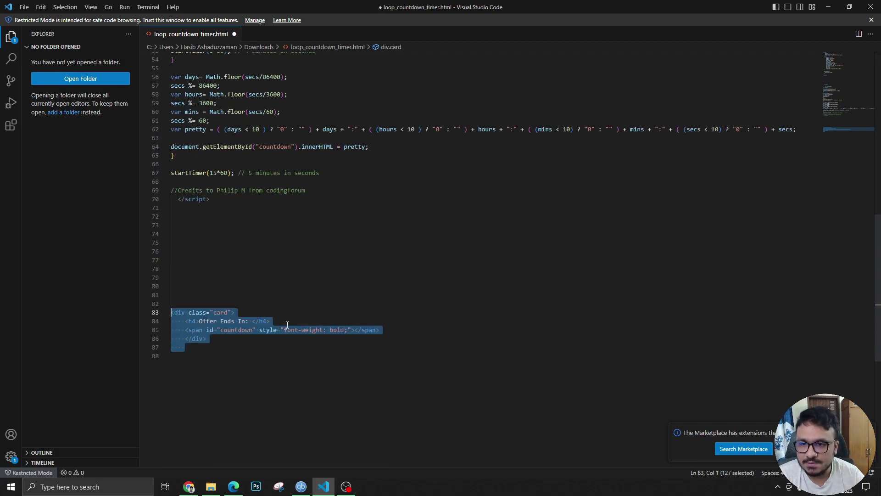
{"action": "left_click", "coordinate": [287, 322]}
{"action": "left_click", "coordinate": [214, 173]}
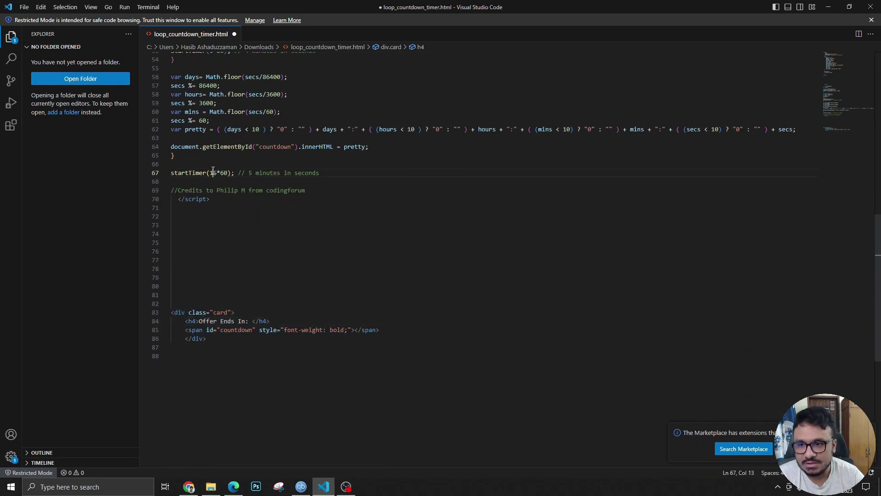
{"action": "scroll", "coordinate": [209, 321], "scroll_direction": "up", "scroll_amount": 11}
{"action": "scroll", "coordinate": [208, 325], "scroll_direction": "up", "scroll_amount": 6}
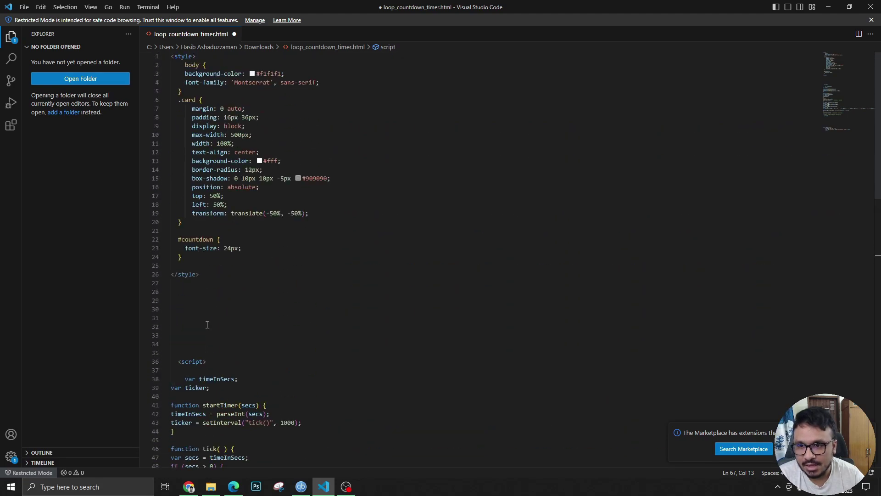